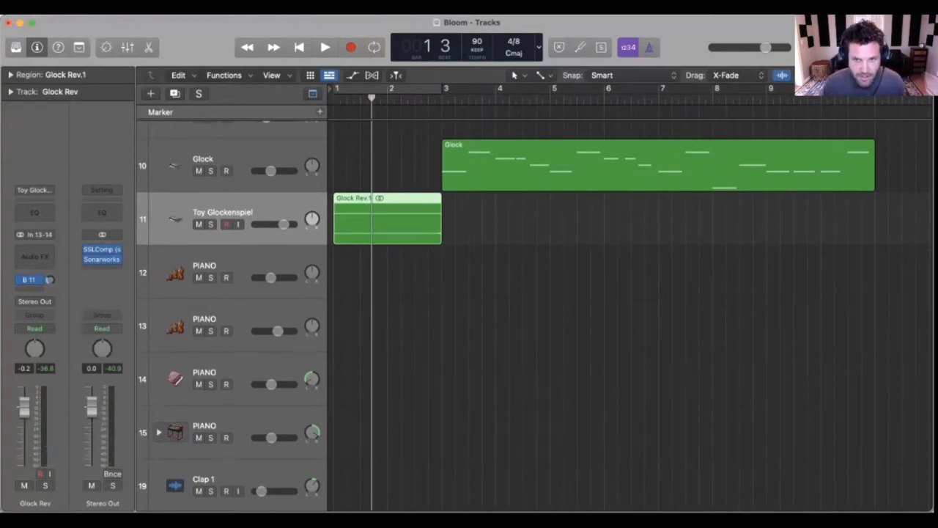
# Step: Select the Glock track and mute the Toy Glockenspiel track that holds the Glock Rev.1 region
pyautogui.scroll(1, 534, 316)
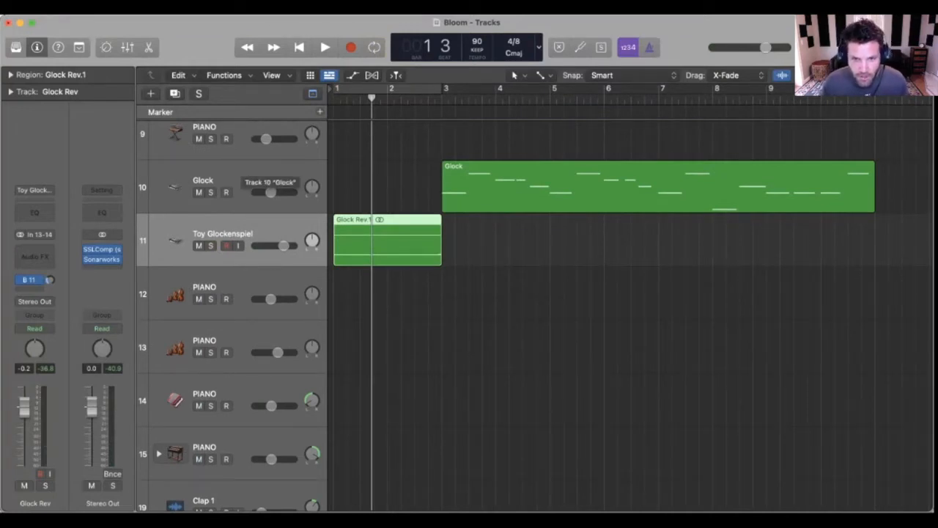
pyautogui.click(246, 176)
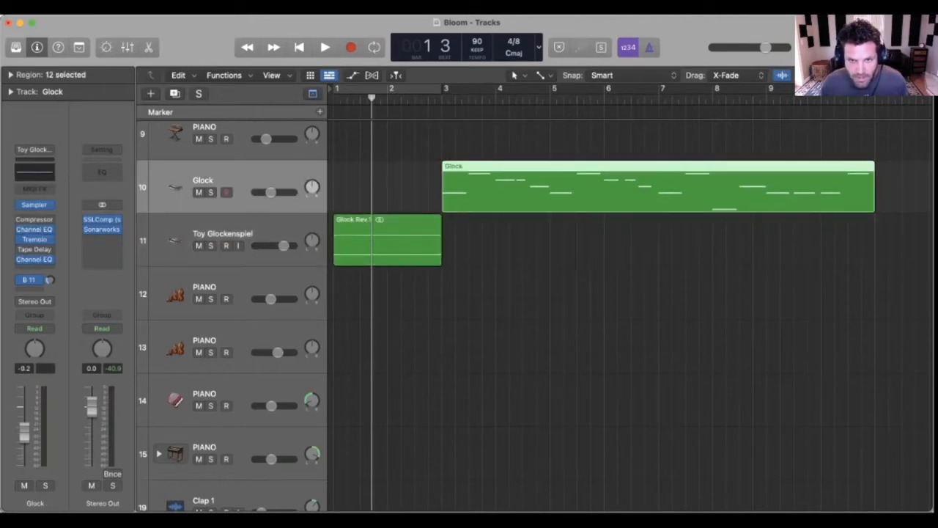
pyautogui.click(198, 246)
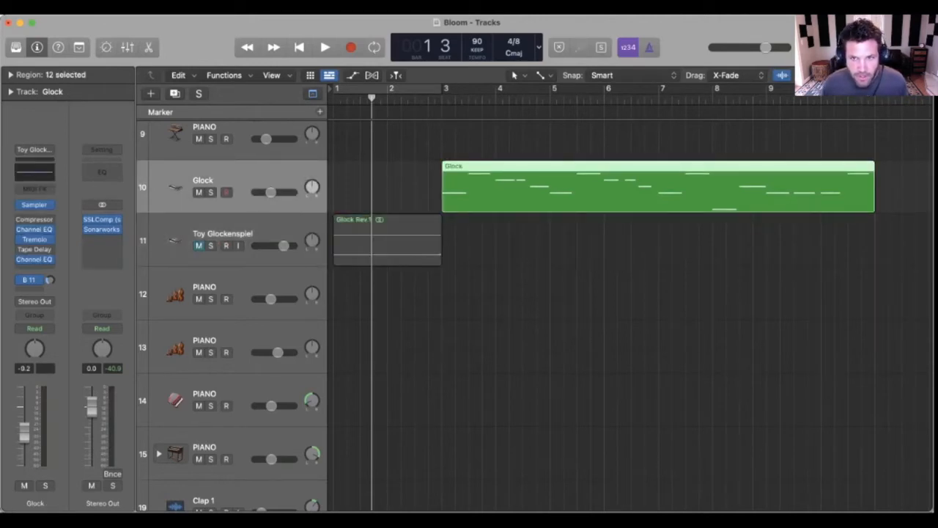
# Step: Split the Glock region at bar 3 beat 3 to isolate its first note
pyautogui.click(562, 190)
pyautogui.scroll(3, 562, 191)
pyautogui.hscroll(-2, 563, 191)
pyautogui.scroll(-1, 562, 191)
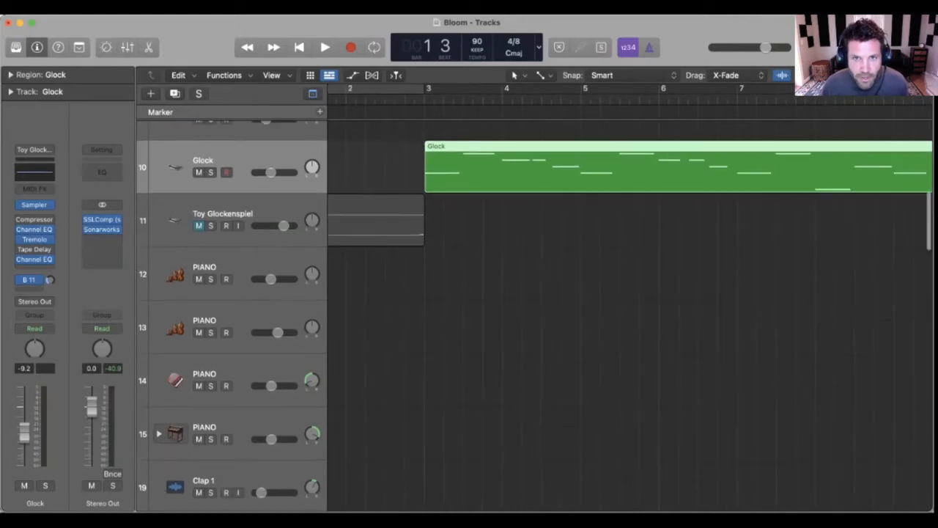
pyautogui.scroll(-2, 535, 315)
pyautogui.click(465, 99)
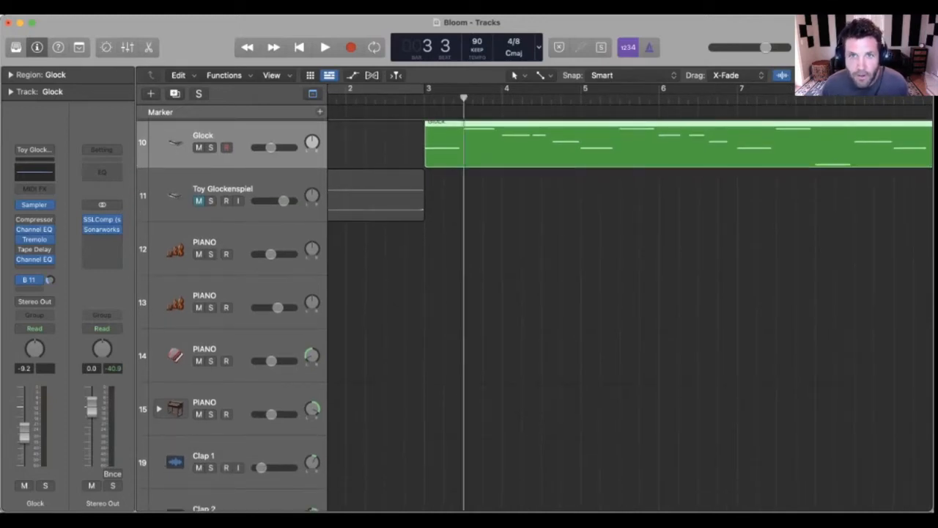
pyautogui.scroll(2, 535, 315)
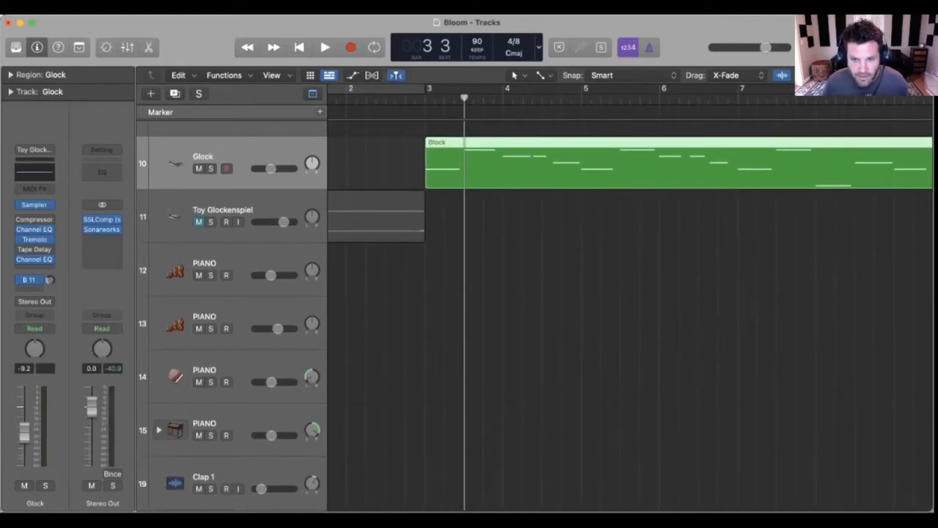
pyautogui.press('super+t')
pyautogui.scroll(1, 535, 315)
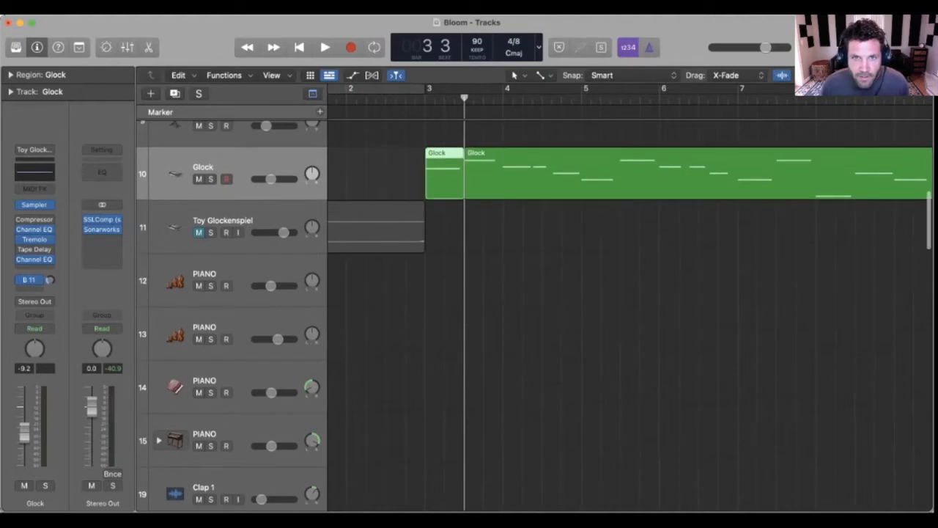
# Step: Bounce the short first-note Glock region in place to a new track with the name Rev, leaving the source as it is
pyautogui.rightClick(443, 154)
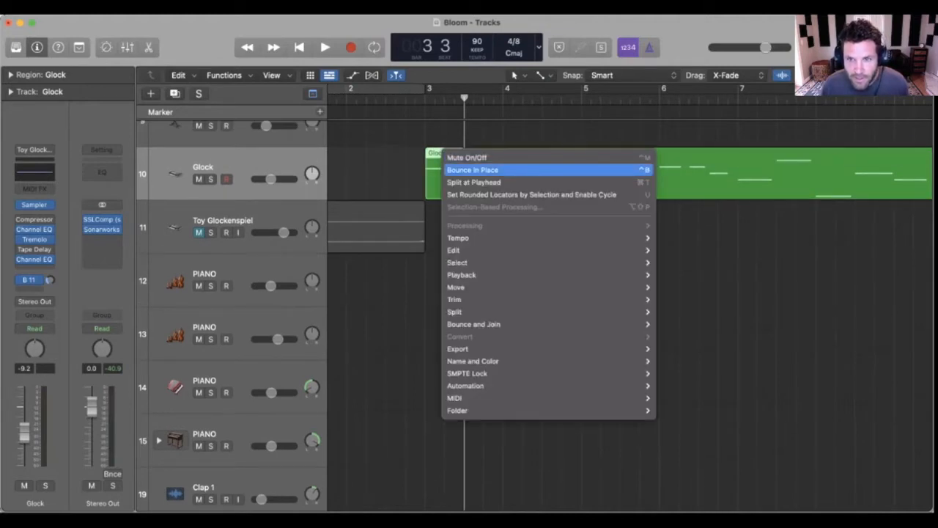
pyautogui.click(473, 169)
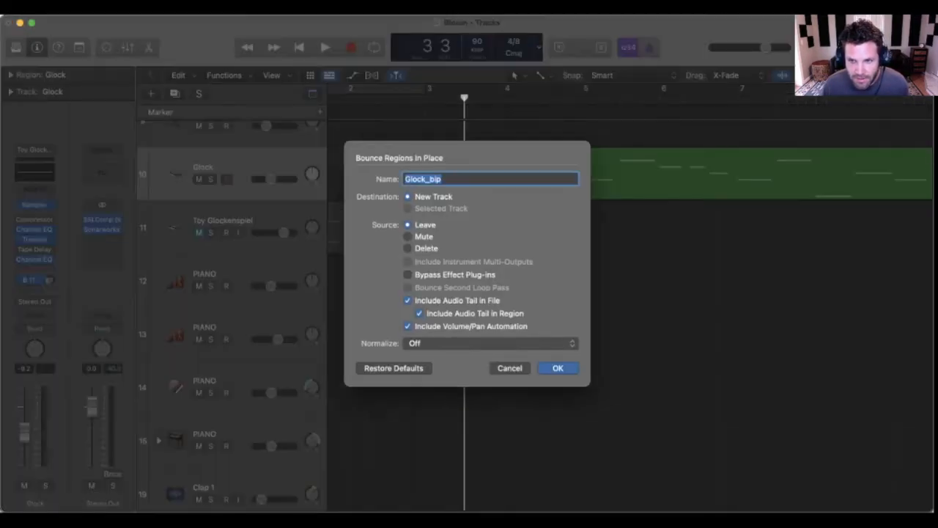
pyautogui.write('Rev')
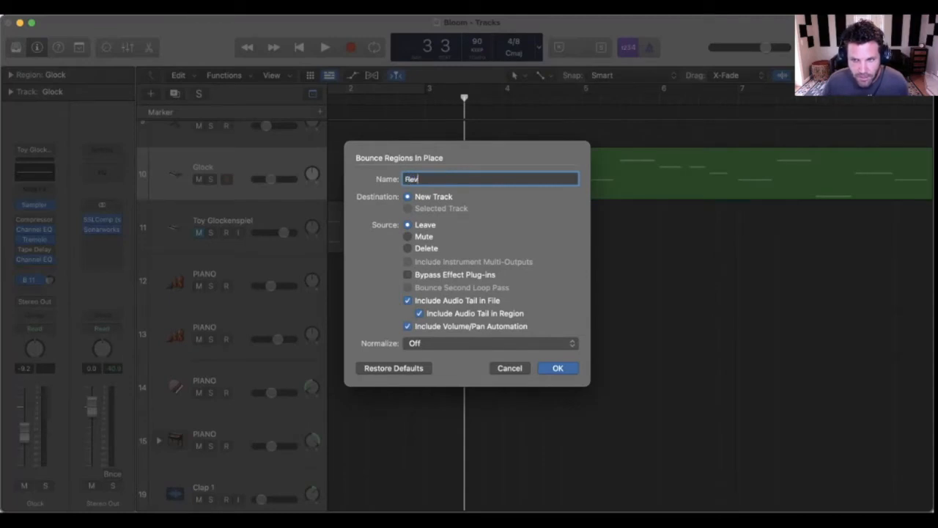
pyautogui.press('Return')
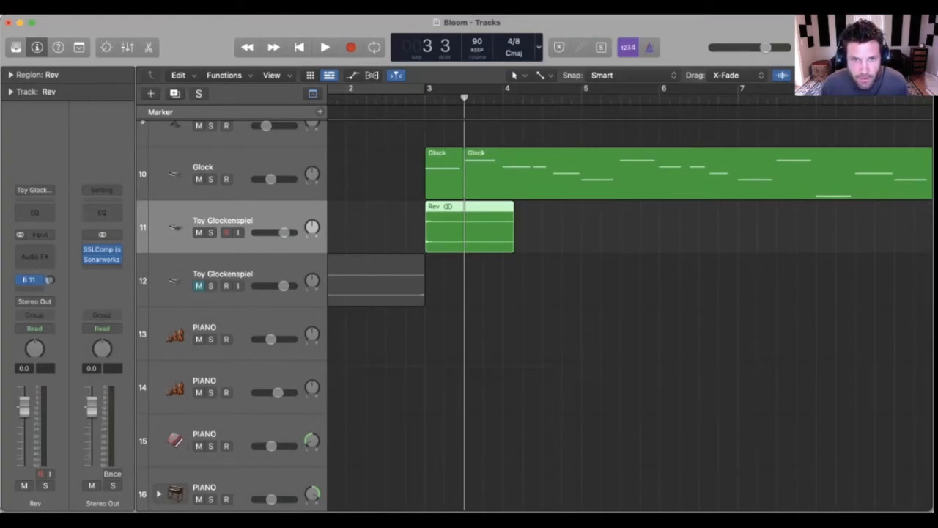
# Step: Solo the Rev track and reverse the Rev region's audio file in the audio file editor
pyautogui.press('s')
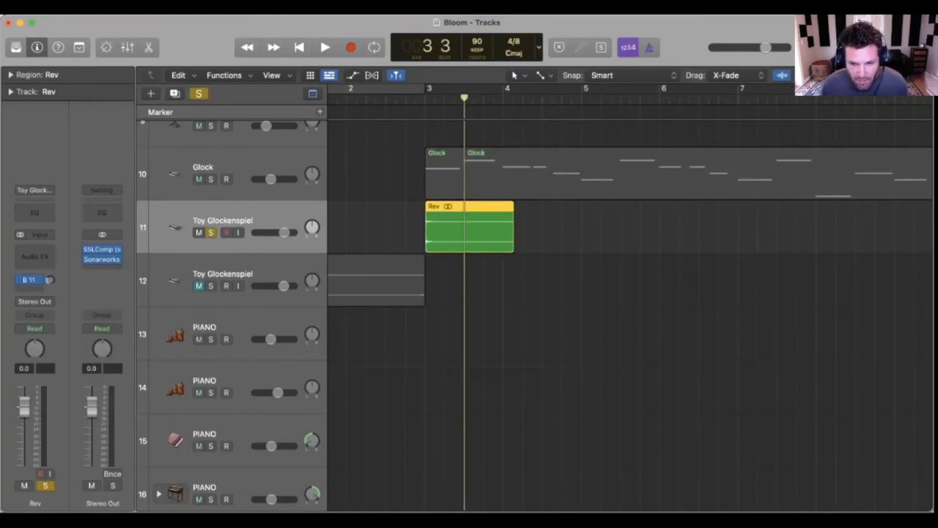
pyautogui.press('e')
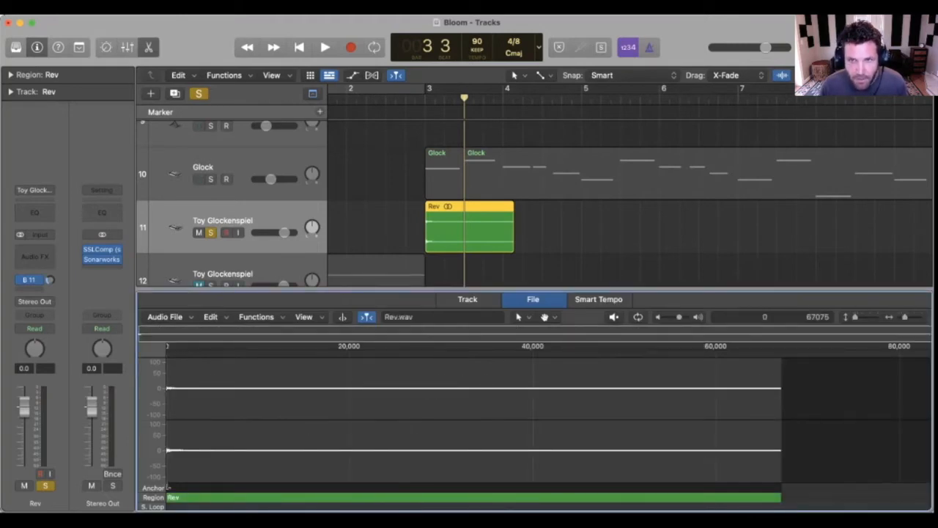
pyautogui.click(468, 299)
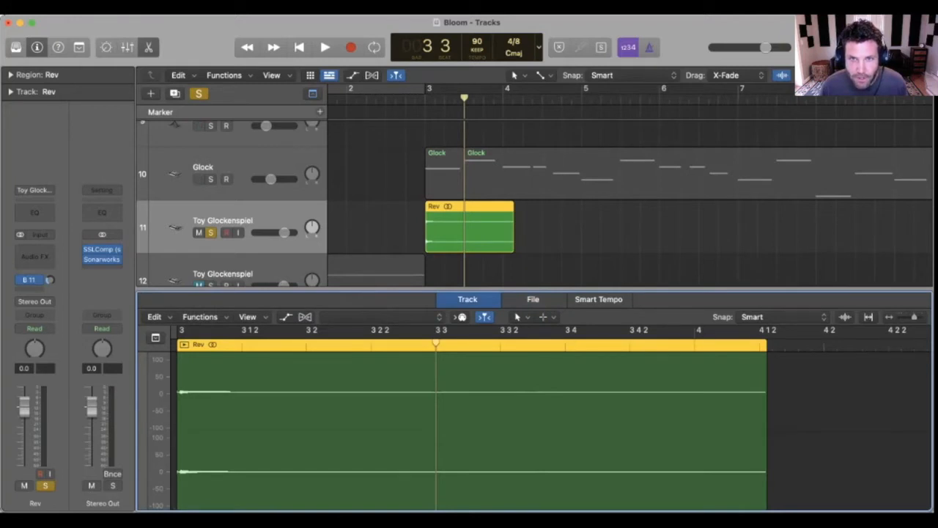
pyautogui.click(533, 299)
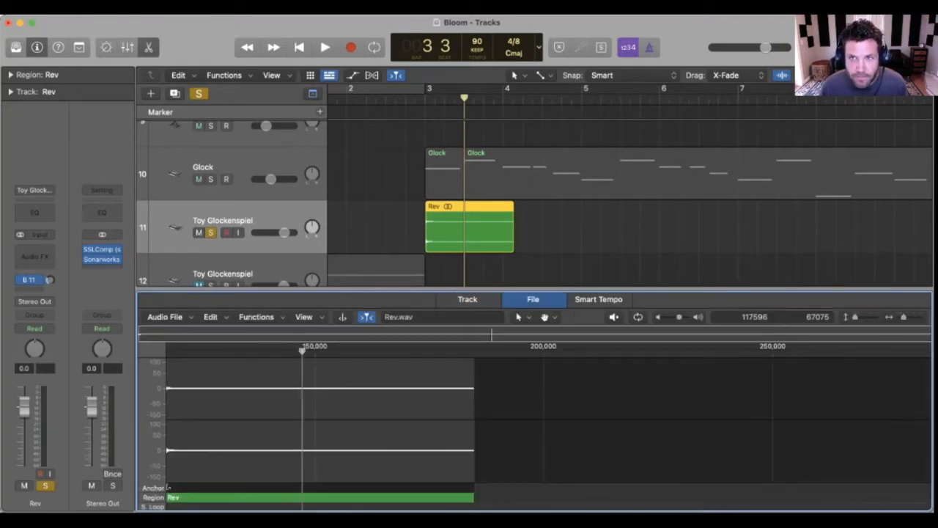
pyautogui.click(563, 228)
pyautogui.click(484, 229)
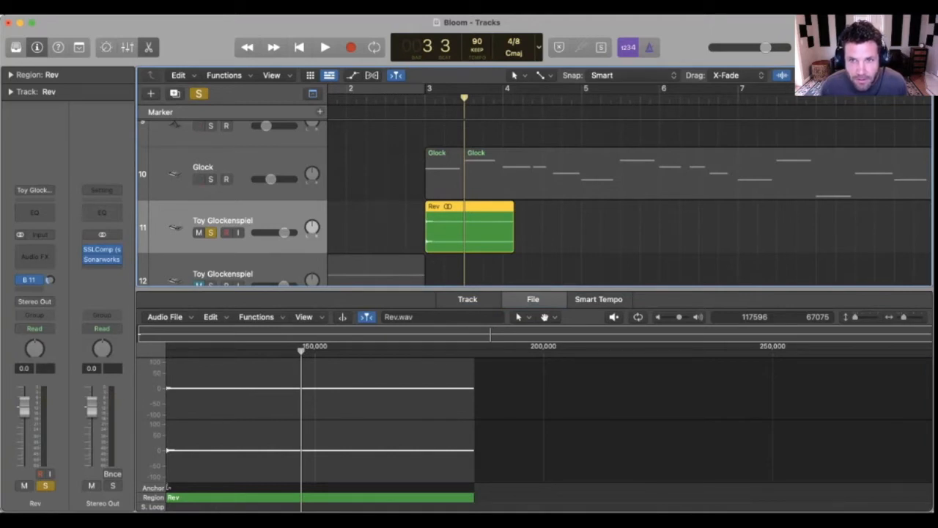
pyautogui.click(256, 317)
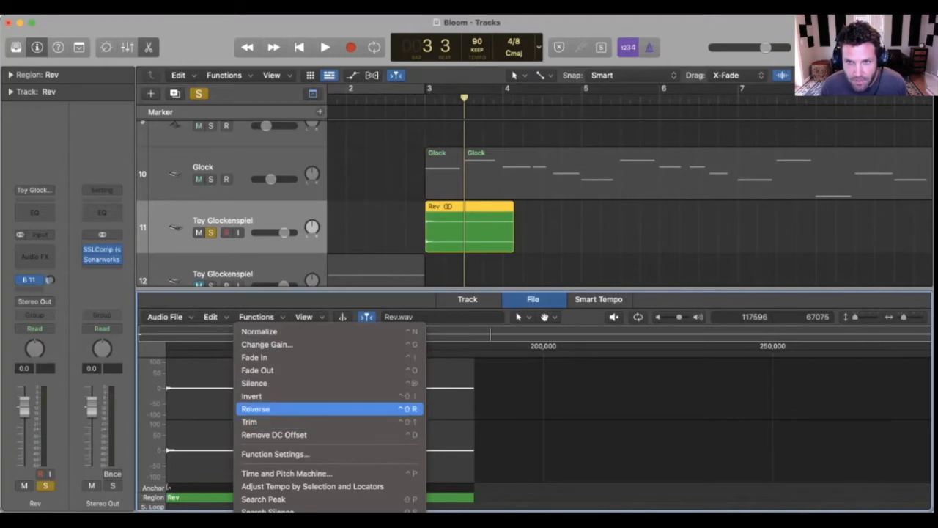
pyautogui.click(255, 409)
pyautogui.click(470, 229)
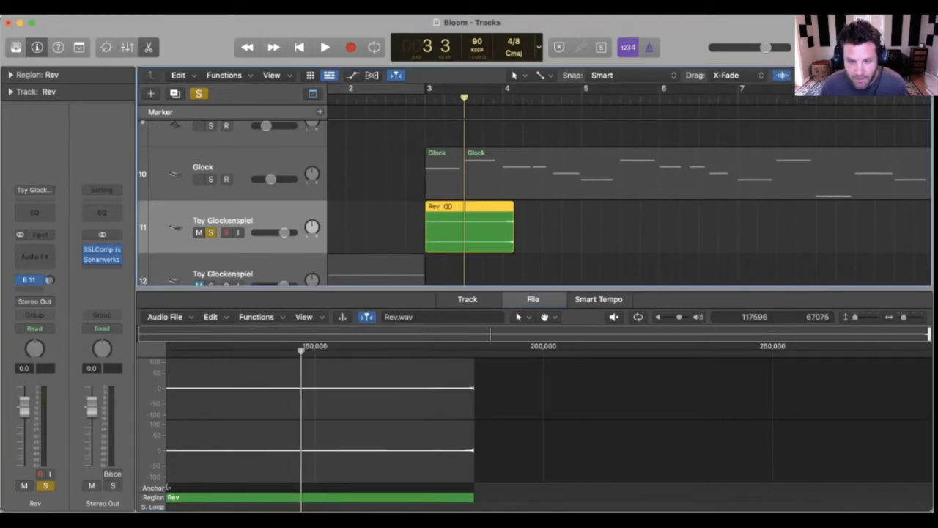
# Step: Play back the reversed Rev region to hear it, and close the audio editor
pyautogui.press('space')
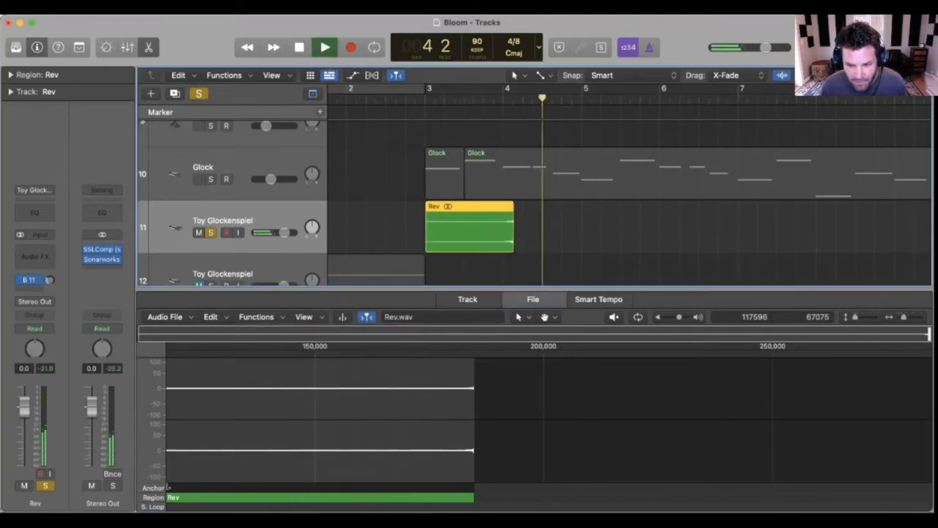
pyautogui.press('space')
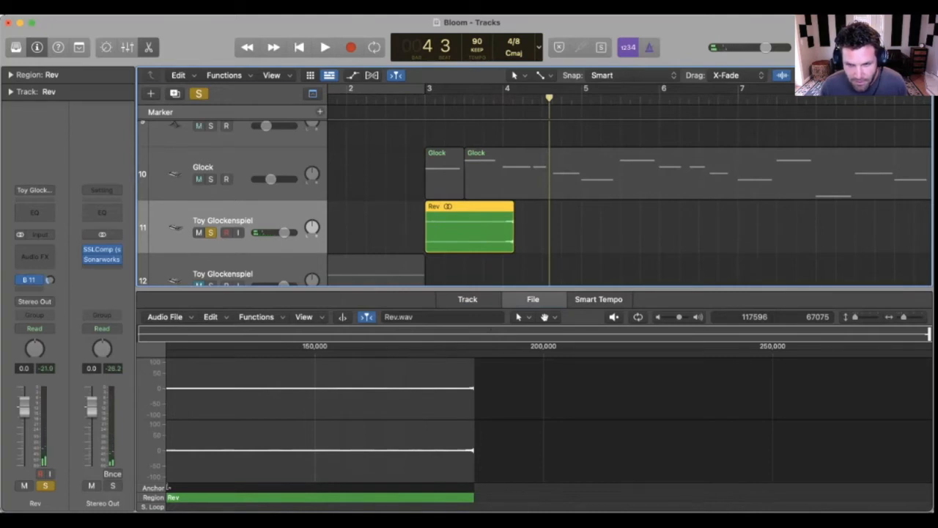
pyautogui.press('e')
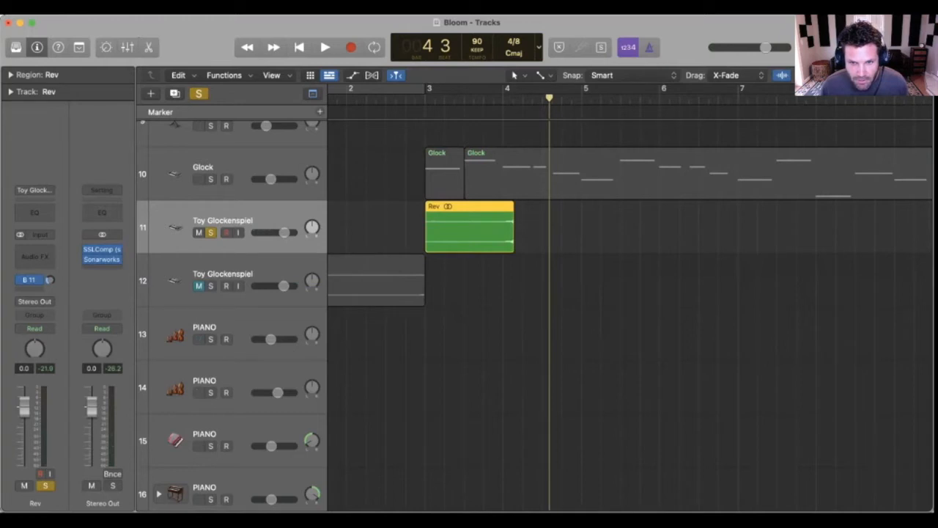
# Step: Insert the ValhallaVintageVerb reverb on the Rev track and close its plug-in window
pyautogui.click(35, 250)
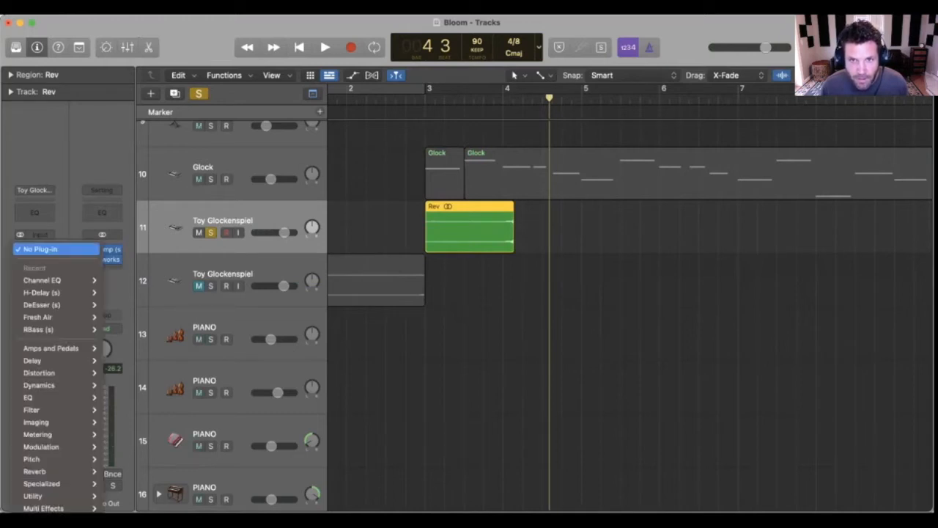
pyautogui.moveTo(44, 508)
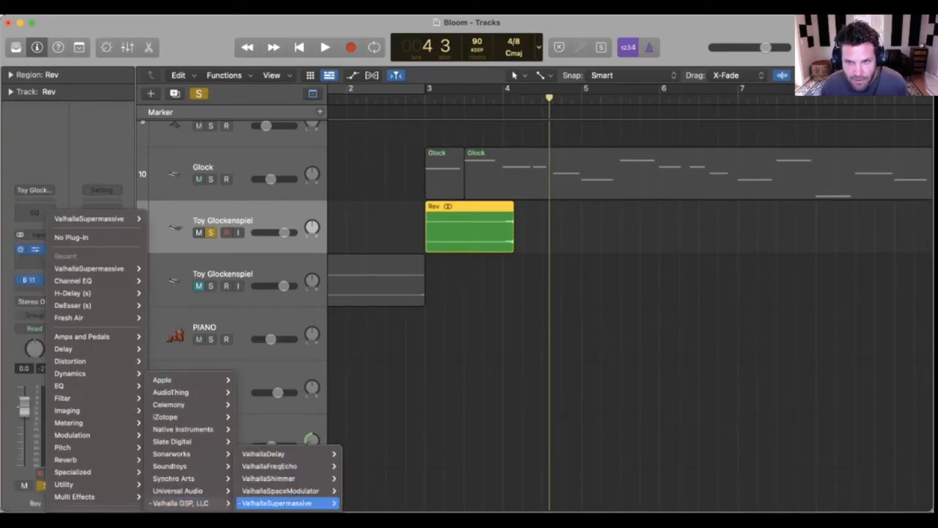
pyautogui.moveTo(286, 503)
pyautogui.click(362, 503)
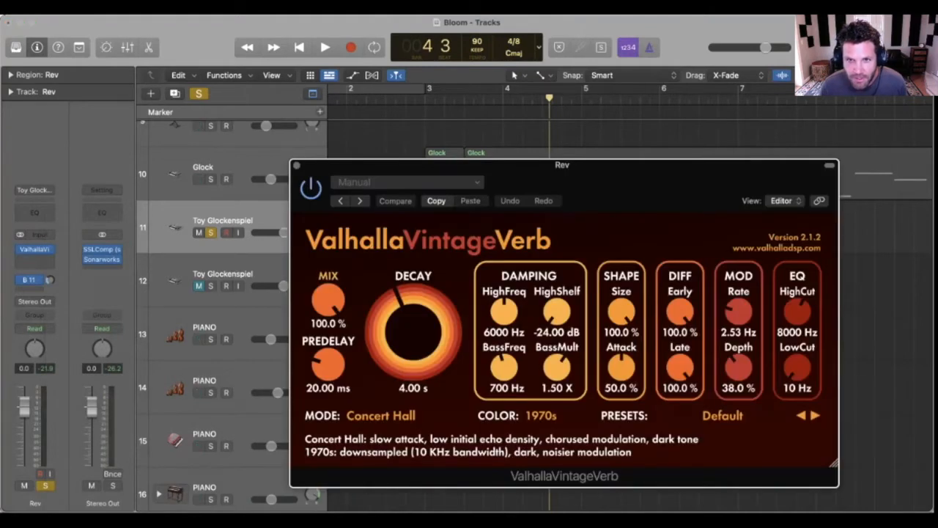
pyautogui.press('super+w')
# Step: Turn on cycle playback around bars 2 to 4 and audition the reversed Rev region with the reverb
pyautogui.press('space')
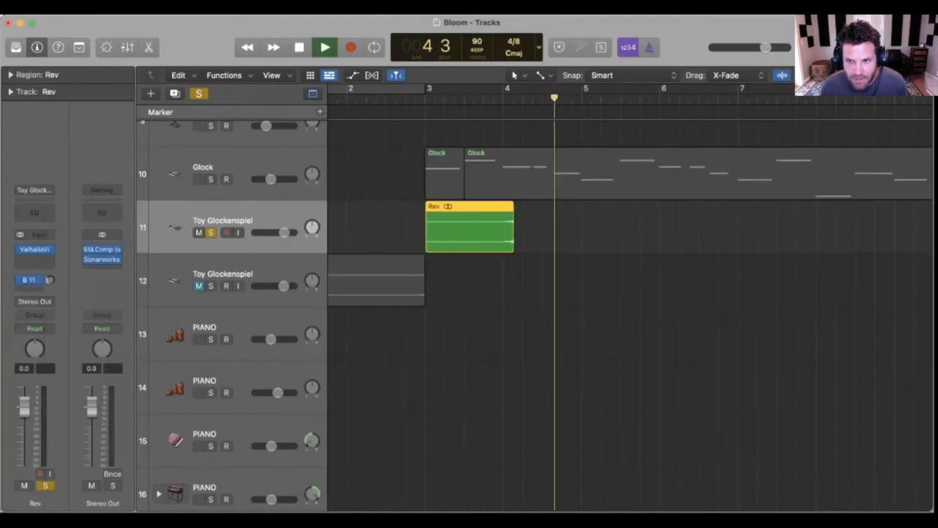
pyautogui.press('space')
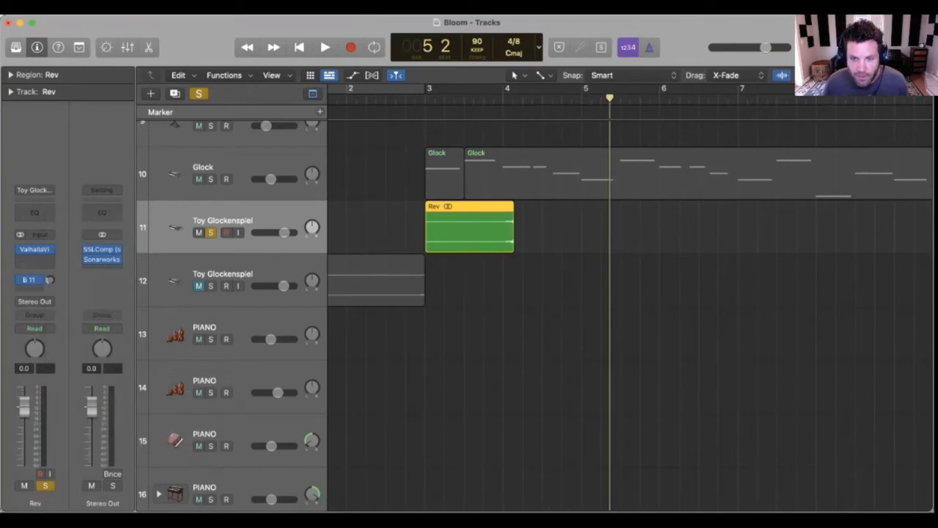
pyautogui.press('c')
pyautogui.press('space')
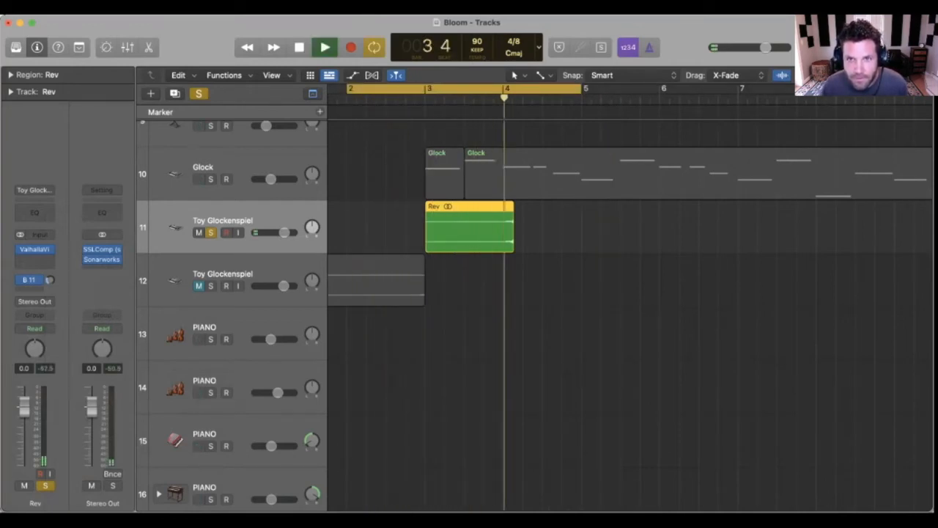
pyautogui.press('space')
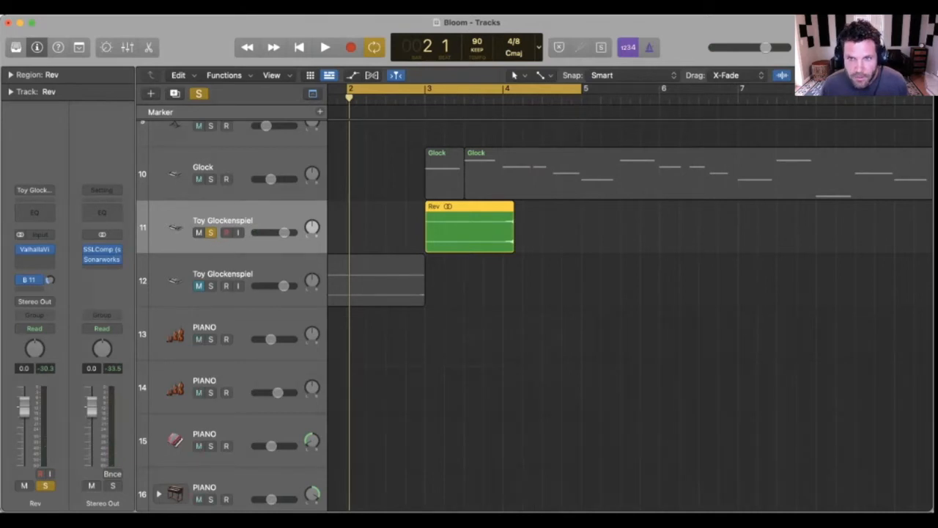
# Step: Bounce the reverberated Rev region in place to a new track named Rev_bip, including effects and the audio tail
pyautogui.rightClick(445, 205)
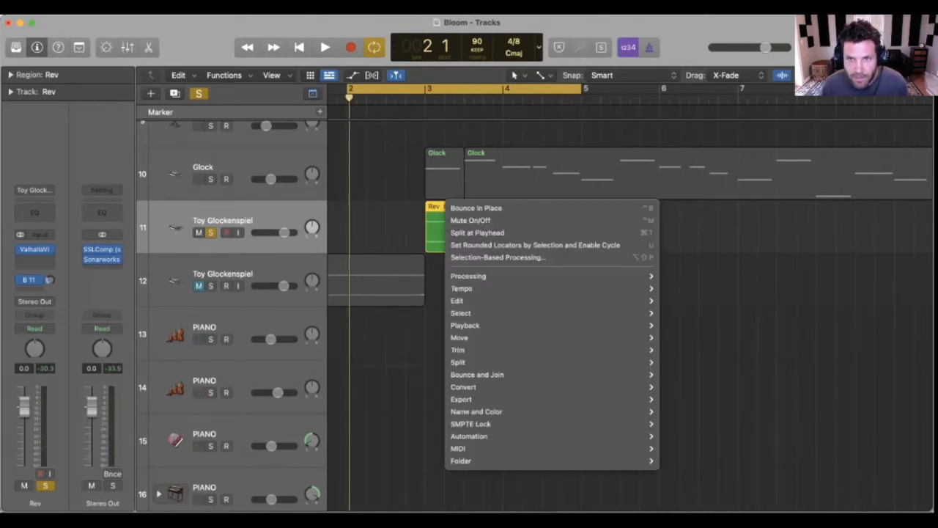
pyautogui.click(476, 208)
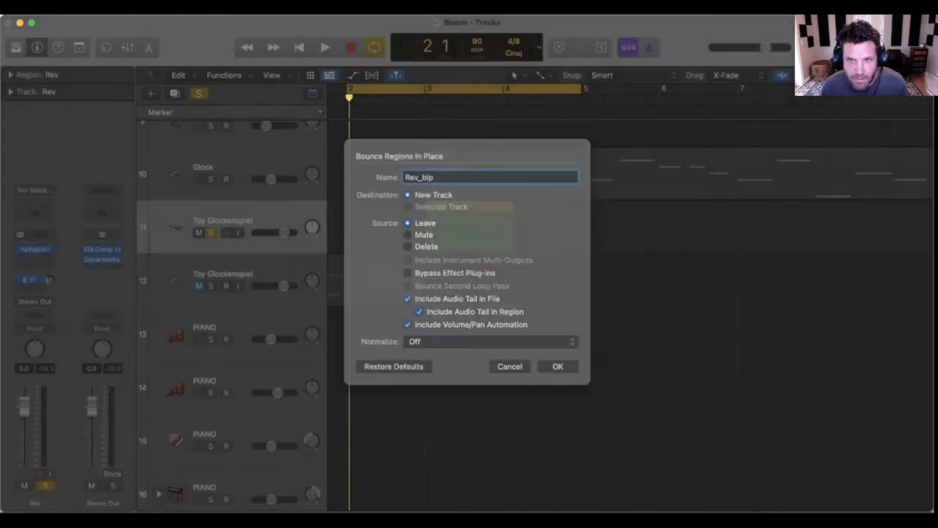
pyautogui.press('Return')
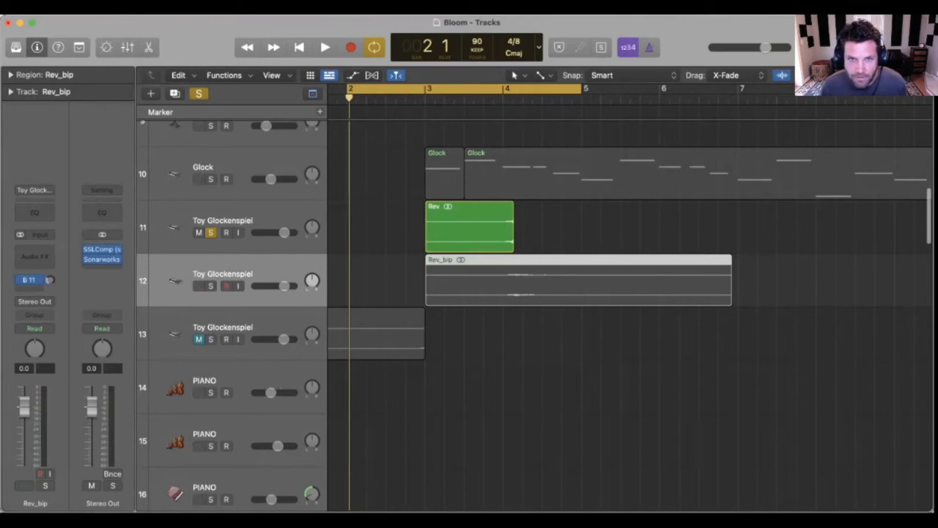
# Step: Delete the original Rev region and its now unneeded track
pyautogui.click(470, 227)
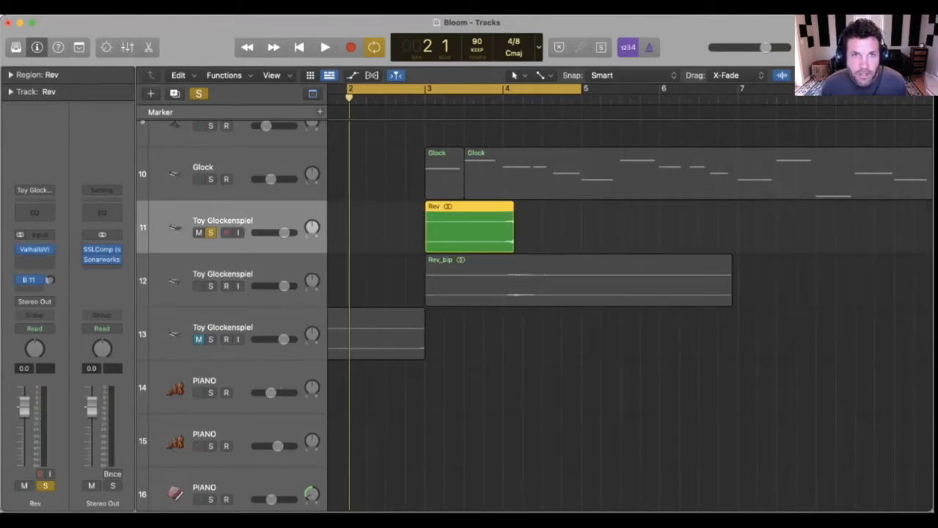
pyautogui.press('Delete')
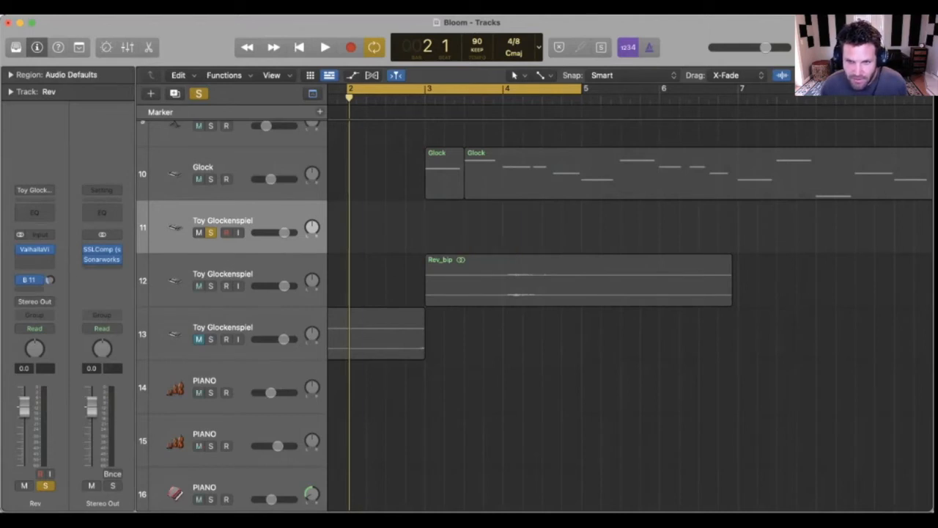
pyautogui.press('super+BackSpace')
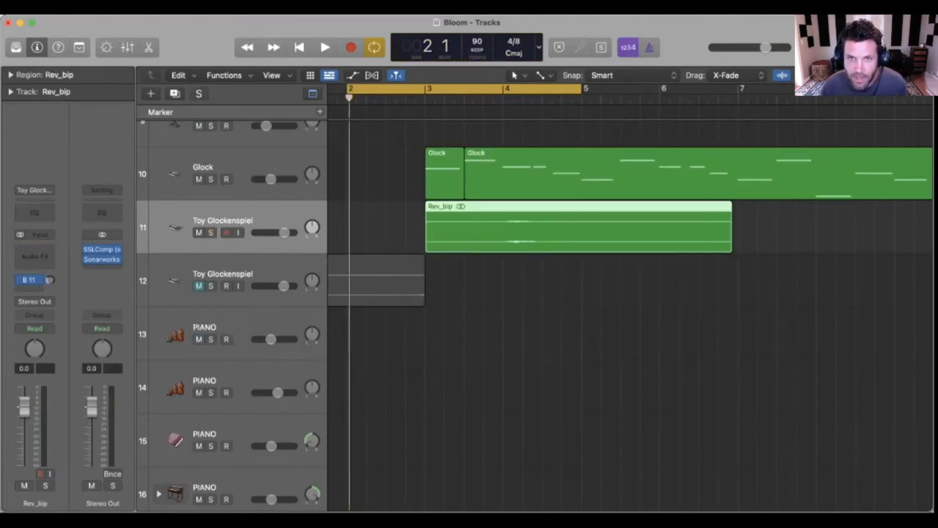
# Step: Reverse the bounced Rev_bip audio file in the audio file editor
pyautogui.press('e')
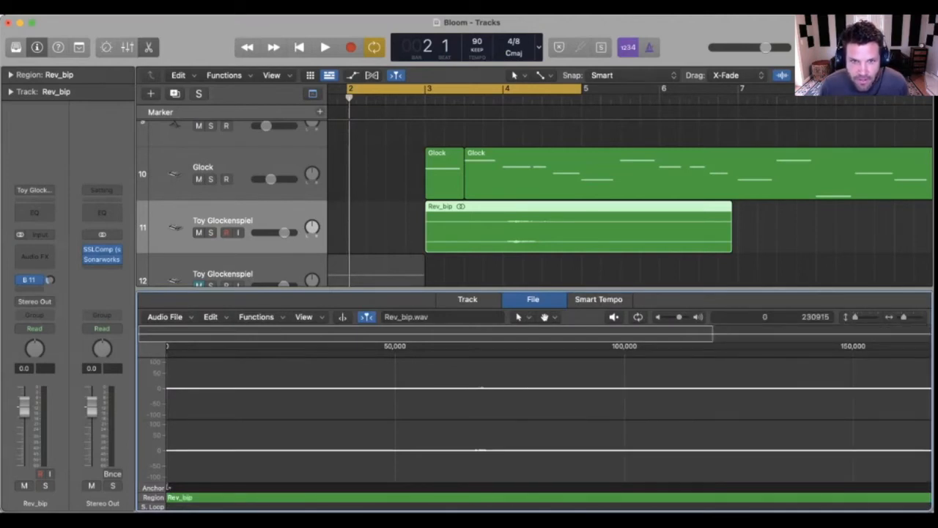
pyautogui.click(256, 316)
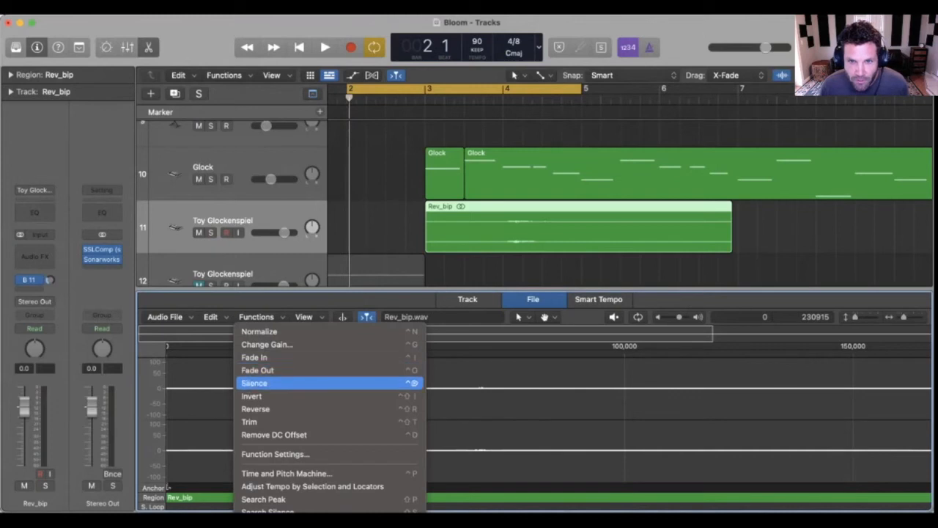
pyautogui.click(294, 409)
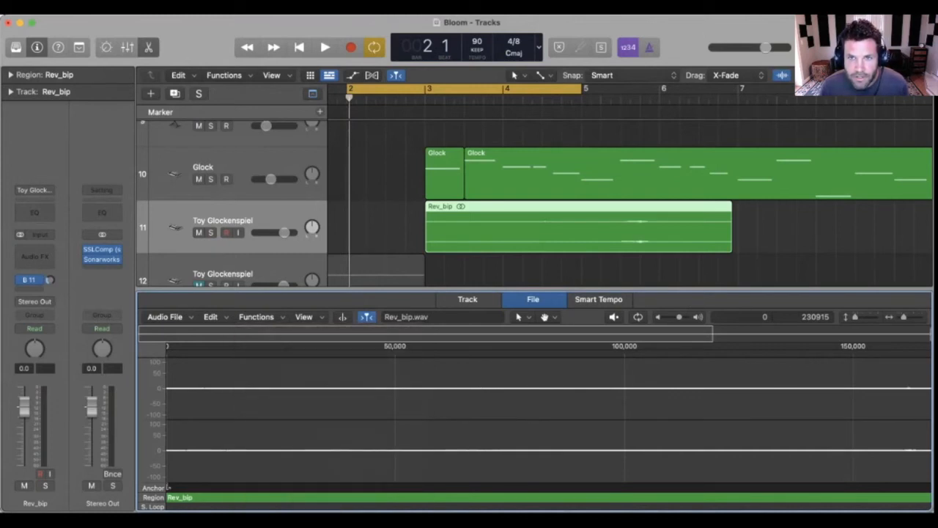
# Step: Move the reversed Rev_bip region back to start at bar 1 and turn off cycle playback
pyautogui.hscroll(-2, 629, 198)
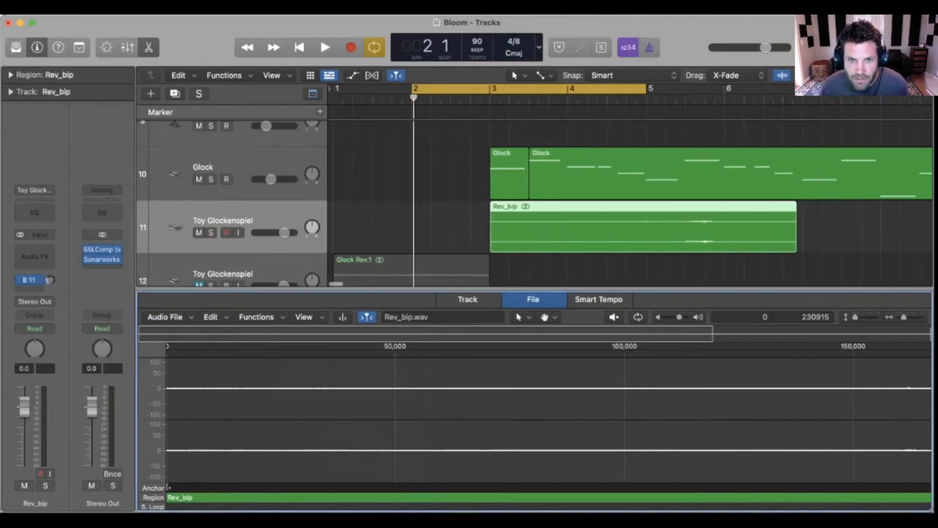
pyautogui.moveTo(698, 242); pyautogui.dragTo(543, 241)
pyautogui.press('c')
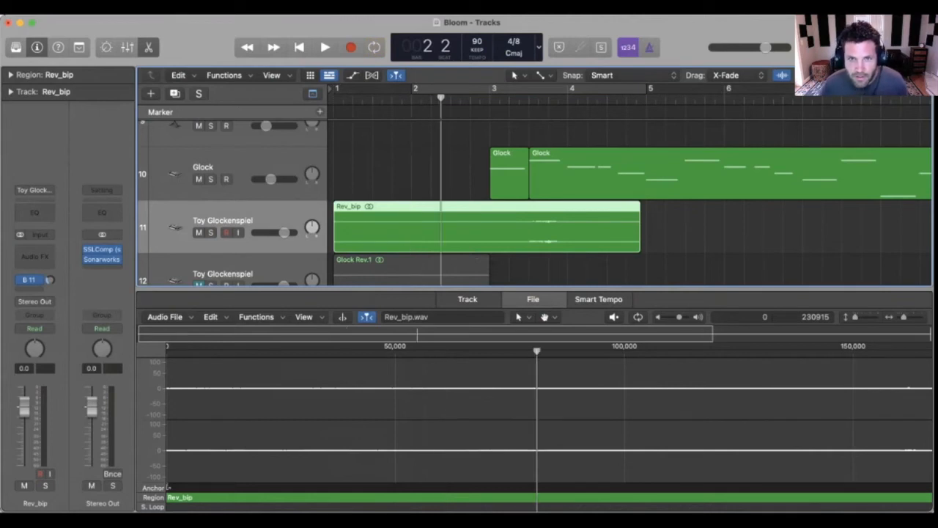
# Step: Split the Rev_bip region at the playhead at bar 2 beat 2 and delete the part before the cut
pyautogui.press('super+t')
pyautogui.press('Left')
pyautogui.press('Delete')
pyautogui.scroll(-1, 629, 213)
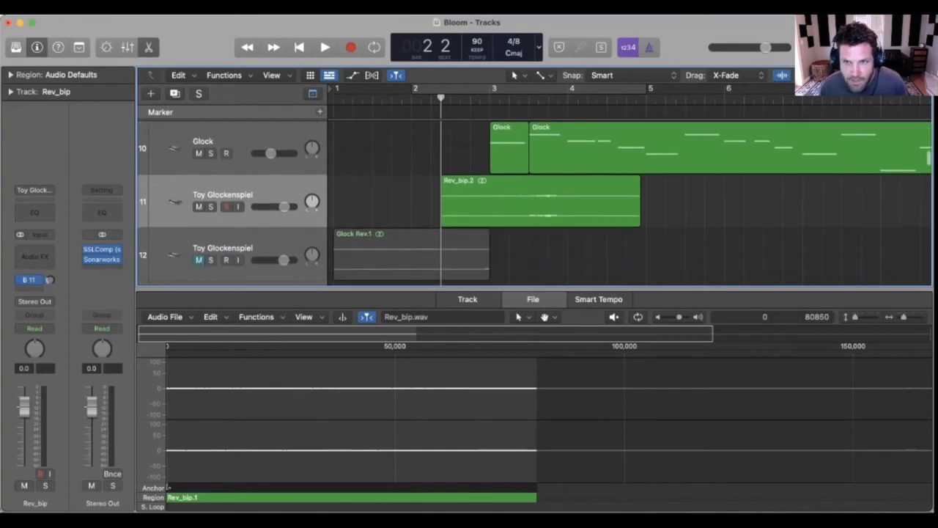
# Step: Move the trimmed Rev_bip.2 region earlier so its swell peaks near bar 3, and audition it soloed with cycle playback on
pyautogui.moveTo(558, 209); pyautogui.dragTo(520, 208)
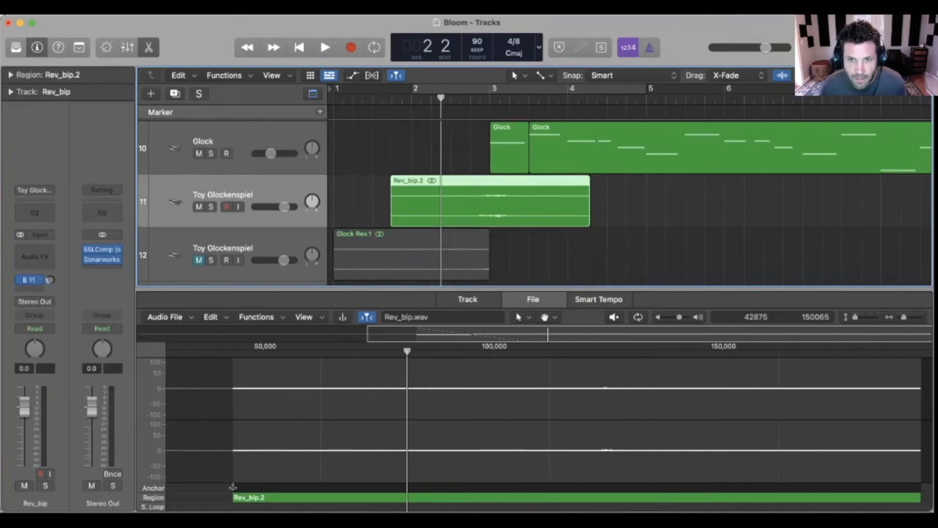
pyautogui.press('c')
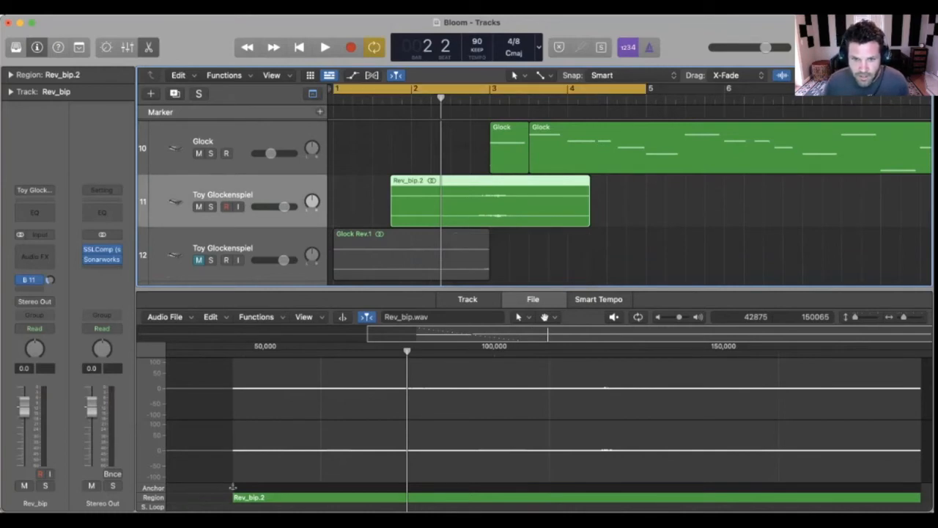
pyautogui.press('space')
pyautogui.press('s')
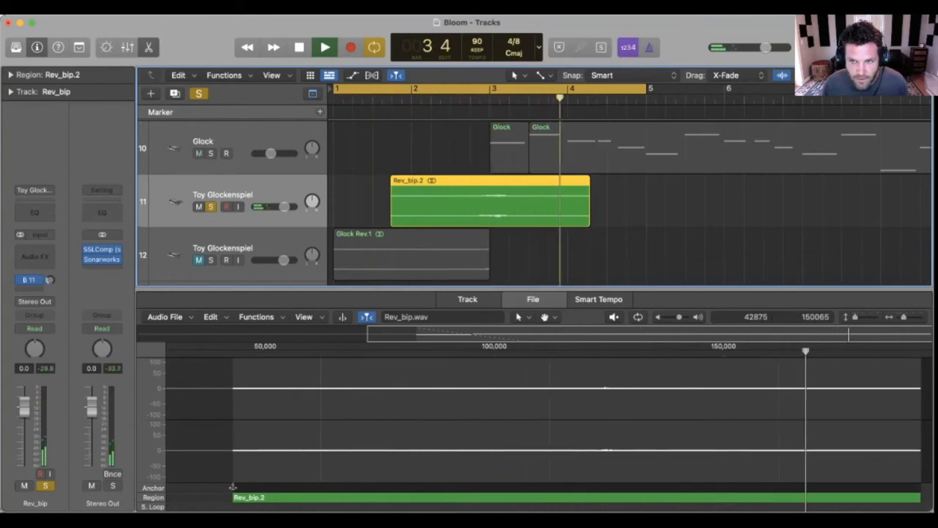
pyautogui.press('s')
pyautogui.press('space')
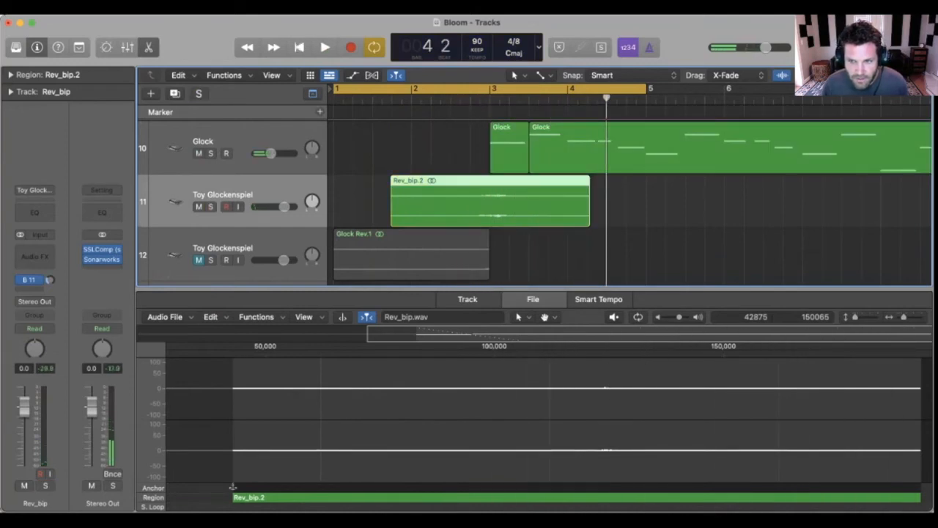
# Step: Solo the Glock and Rev_bip tracks together and audition how the swell leads into the first note
pyautogui.press('Up')
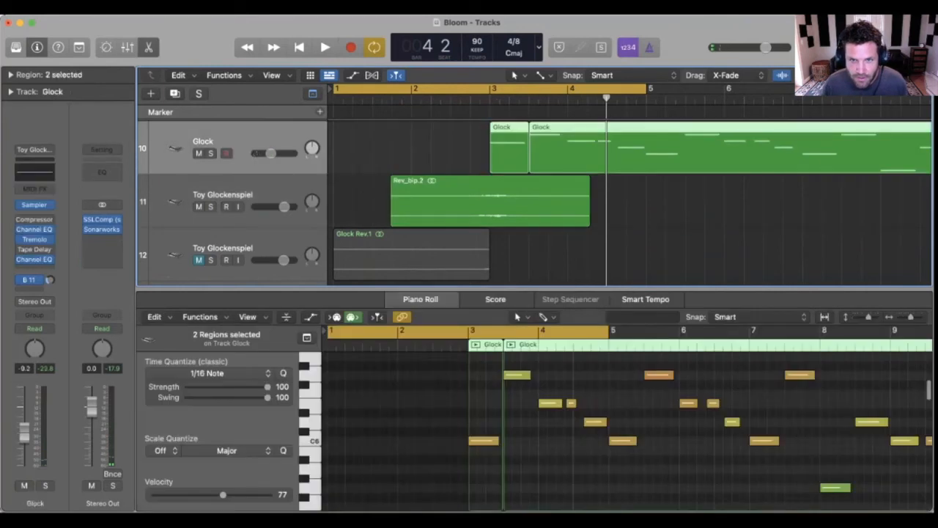
pyautogui.hotkey('shift', 'Down')
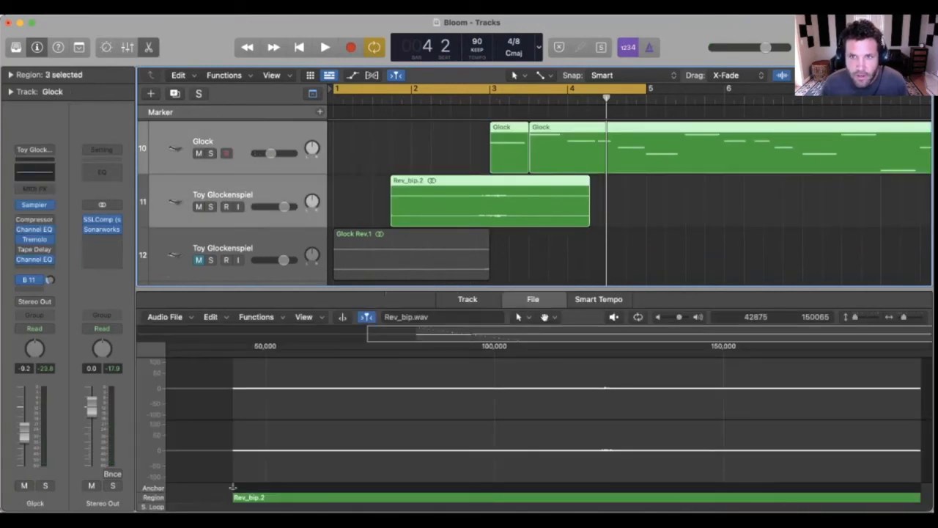
pyautogui.press('s')
pyautogui.press('space')
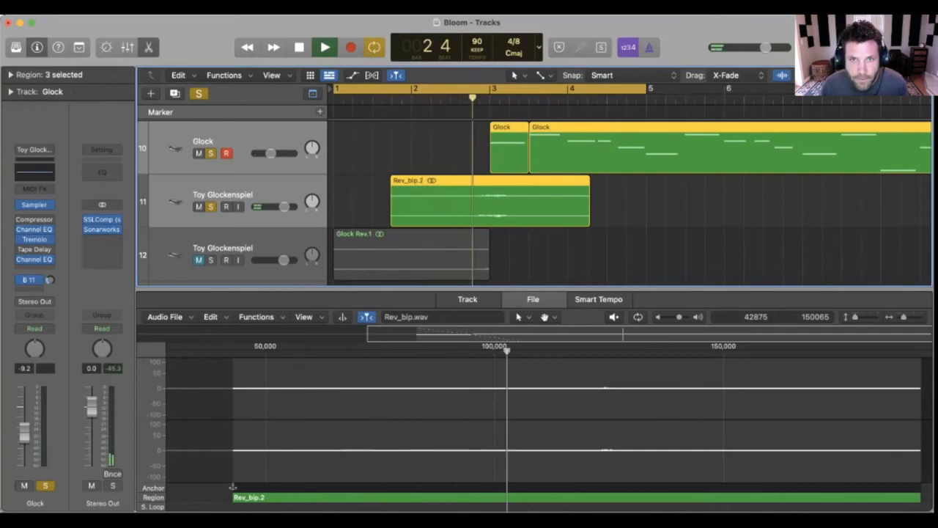
pyautogui.press('space')
# Step: Nudge the Rev_bip.2 region slightly earlier and audition it against the soloed glockenspiel
pyautogui.click(529, 253)
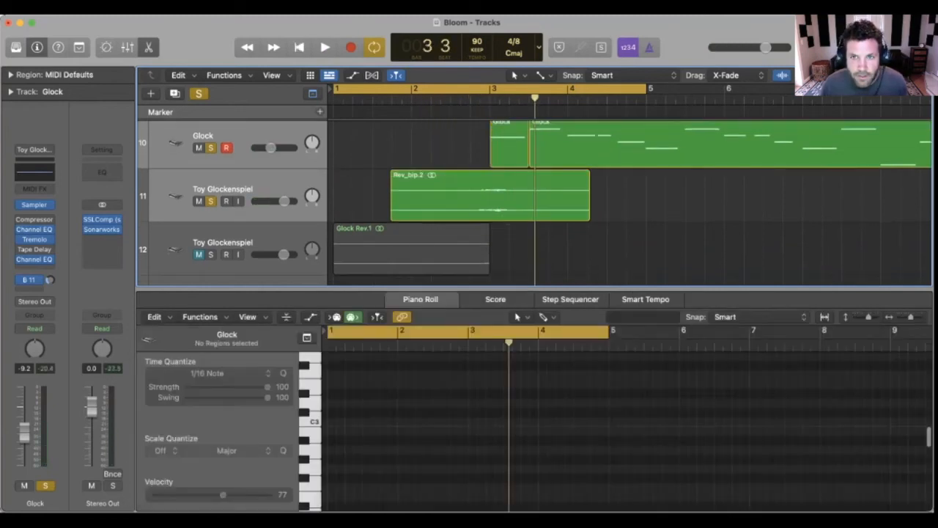
pyautogui.click(517, 214)
pyautogui.moveTo(517, 214); pyautogui.dragTo(508, 220)
pyautogui.press('space')
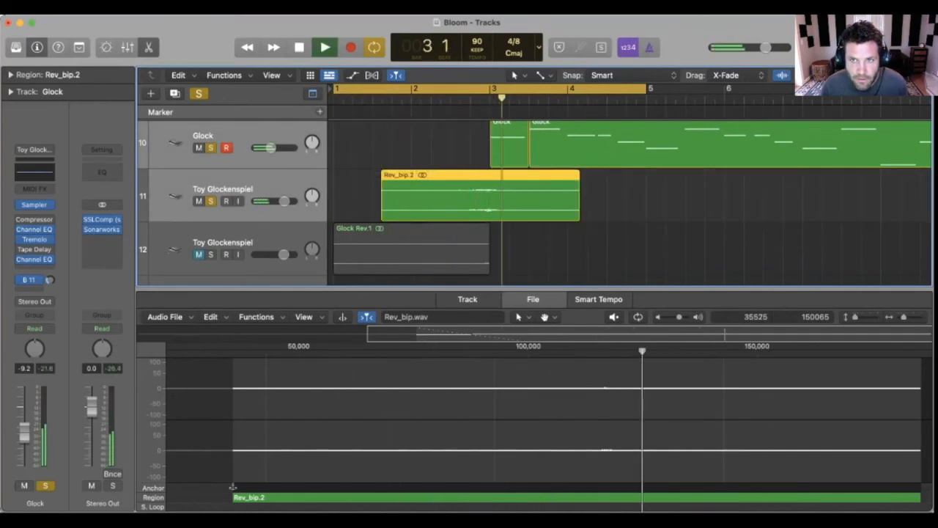
pyautogui.press('space')
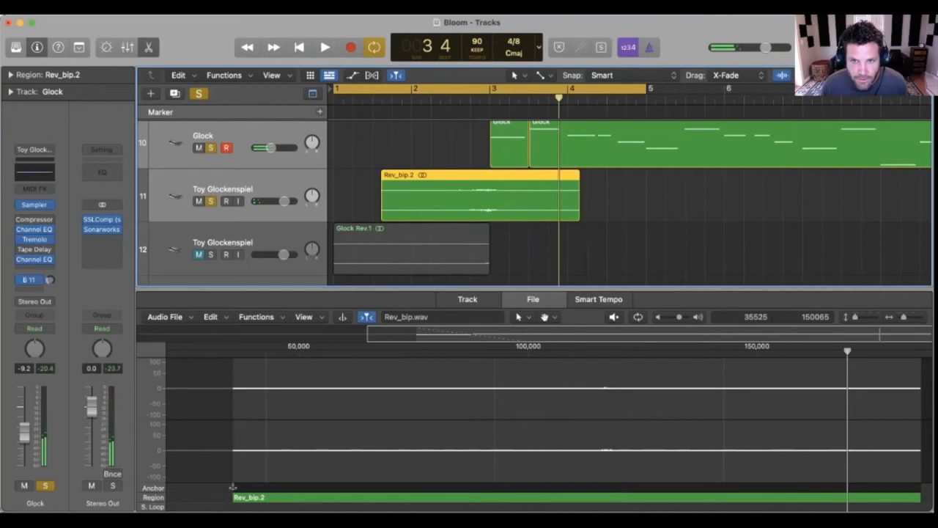
# Step: Turn off solo on the Glock and Rev_bip tracks and close the audio file editor
pyautogui.hotkey('ctrl', 's')
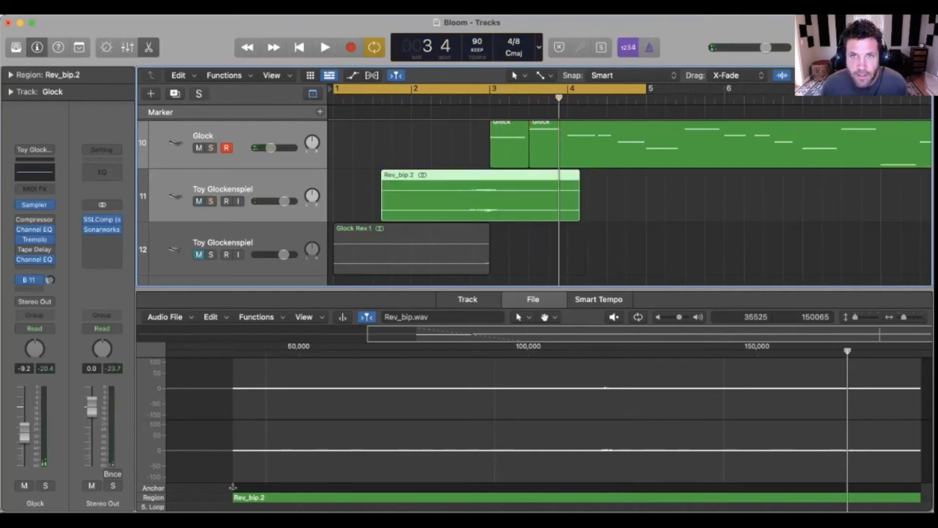
pyautogui.press('e')
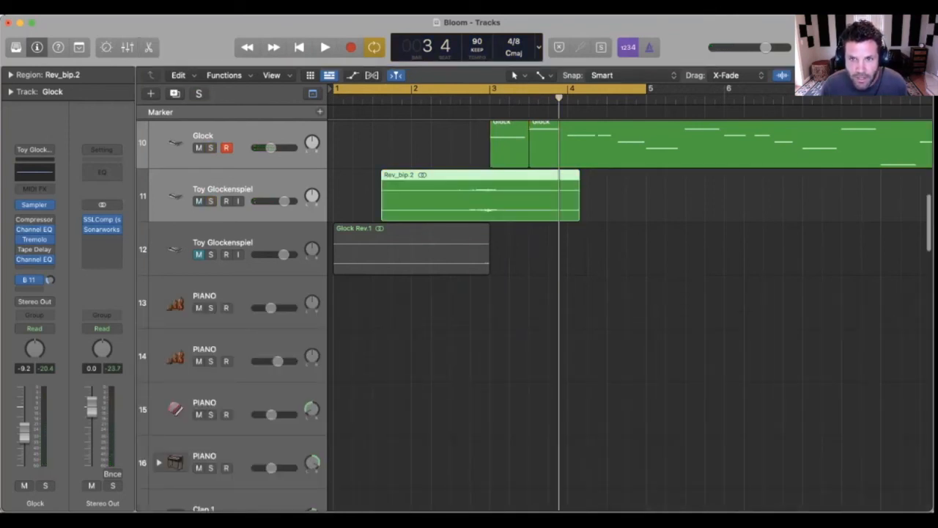
pyautogui.scroll(2, 631, 308)
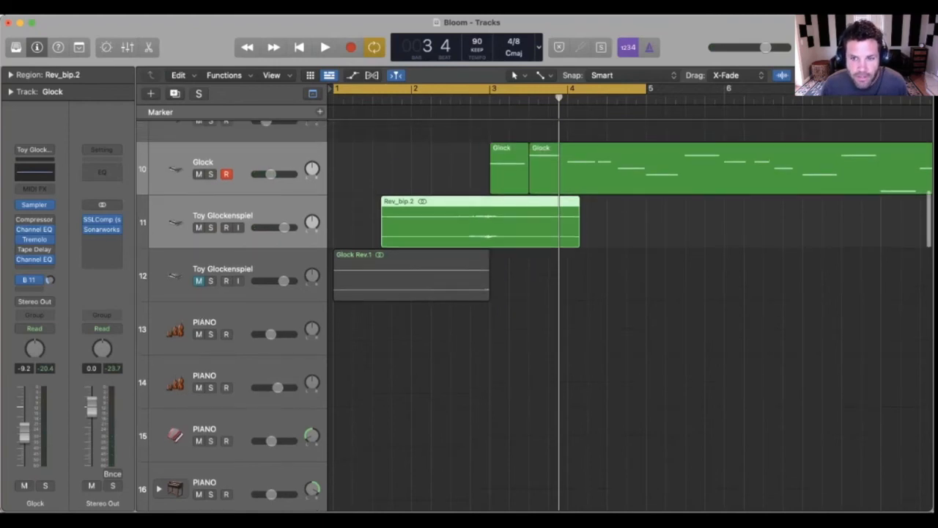
# Step: Audition the reverse reverb in the full arrangement from bar 1 and turn off cycle playback
pyautogui.press('space')
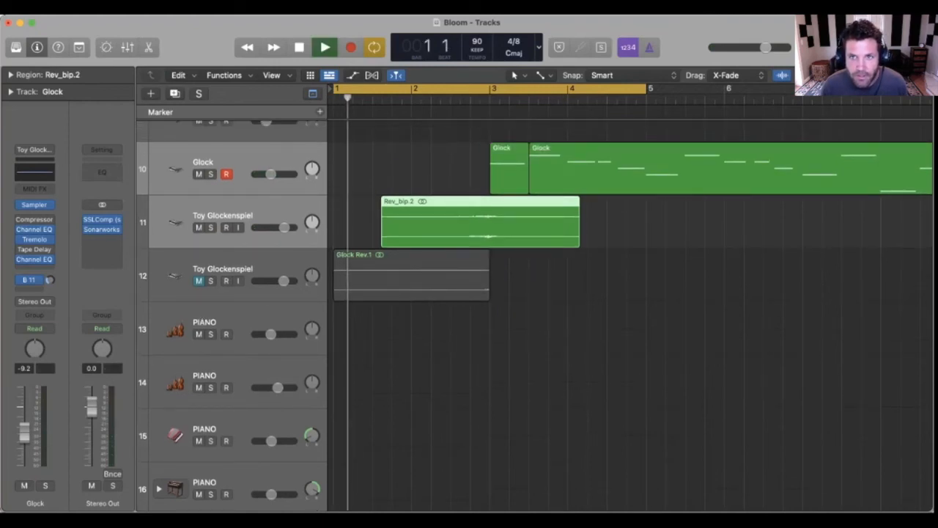
pyautogui.scroll(4, 631, 308)
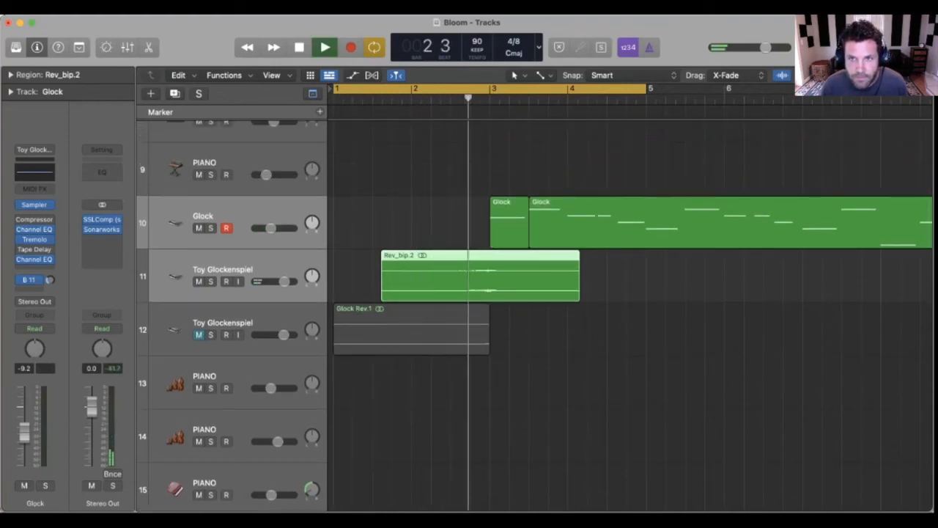
pyautogui.press('c')
pyautogui.press('space')
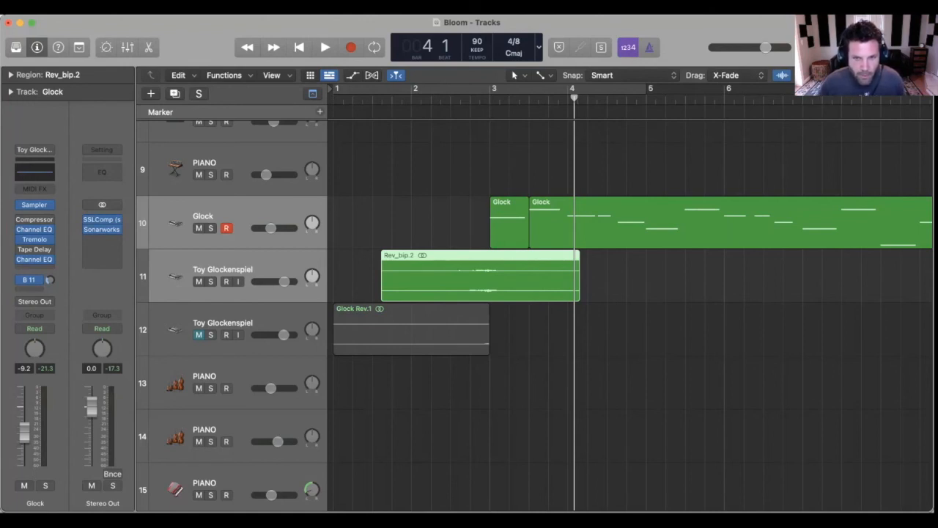
pyautogui.press('space')
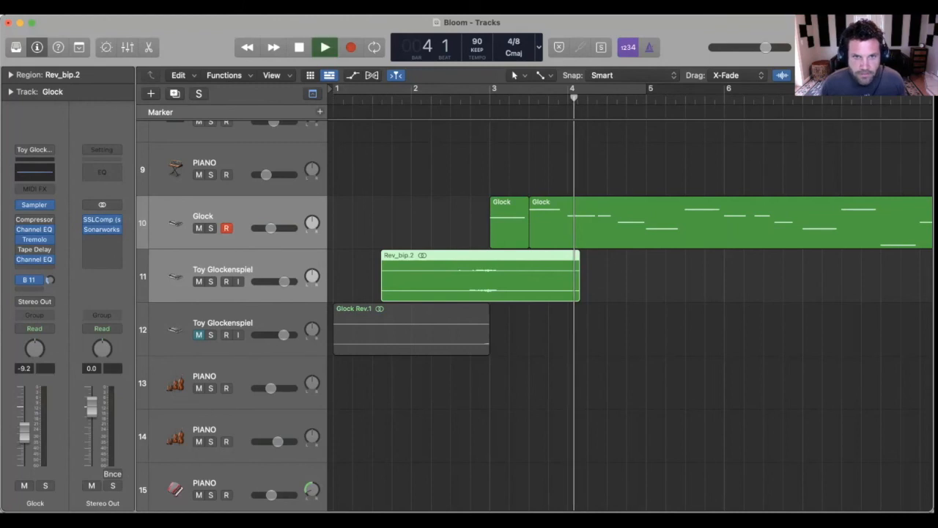